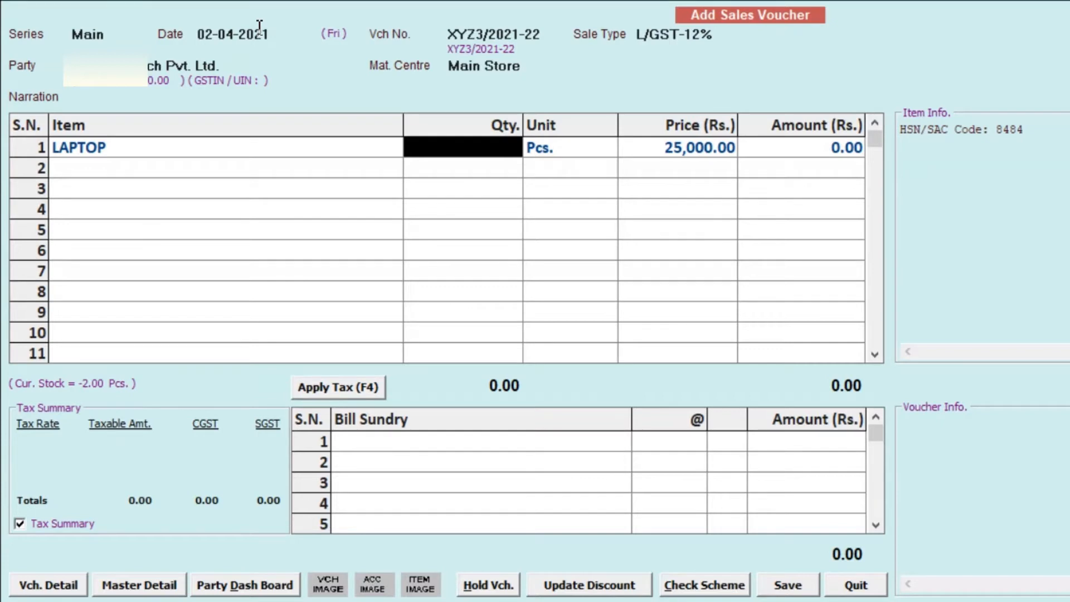
Enter a quantity of 2 for the LAPTOP row, accepting negative stock, and complete the row with its existing unit and price.
key(Return)
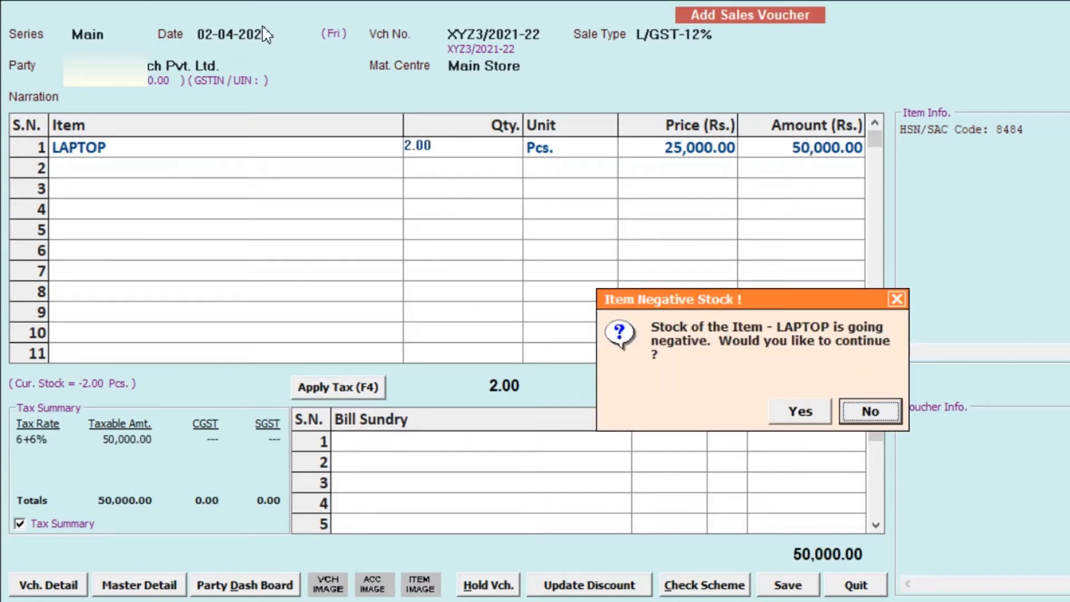
click(802, 414)
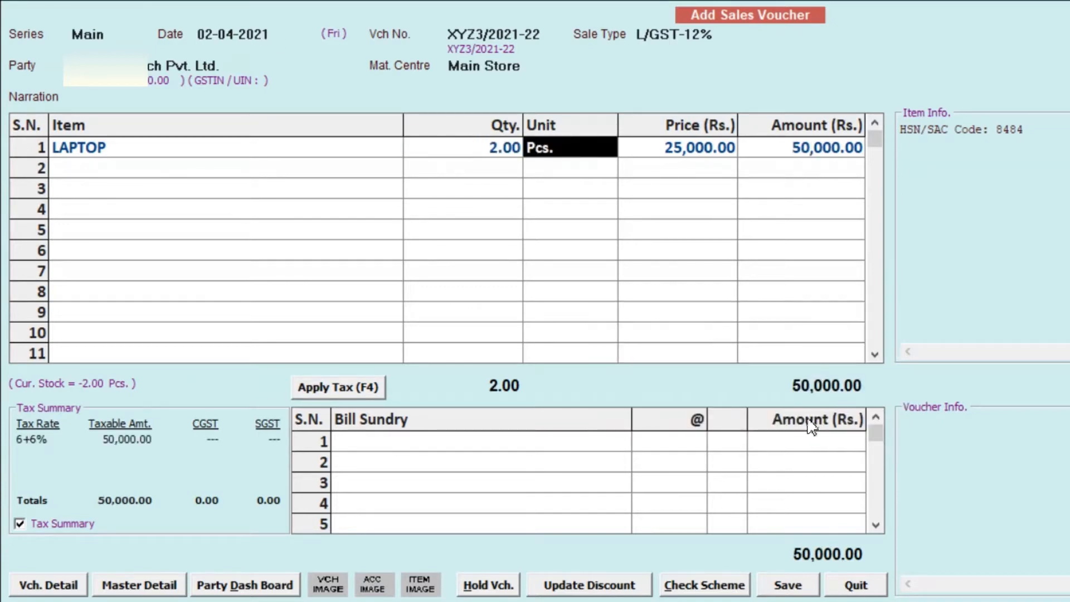
key(Return)
key(Return)
key(Return)
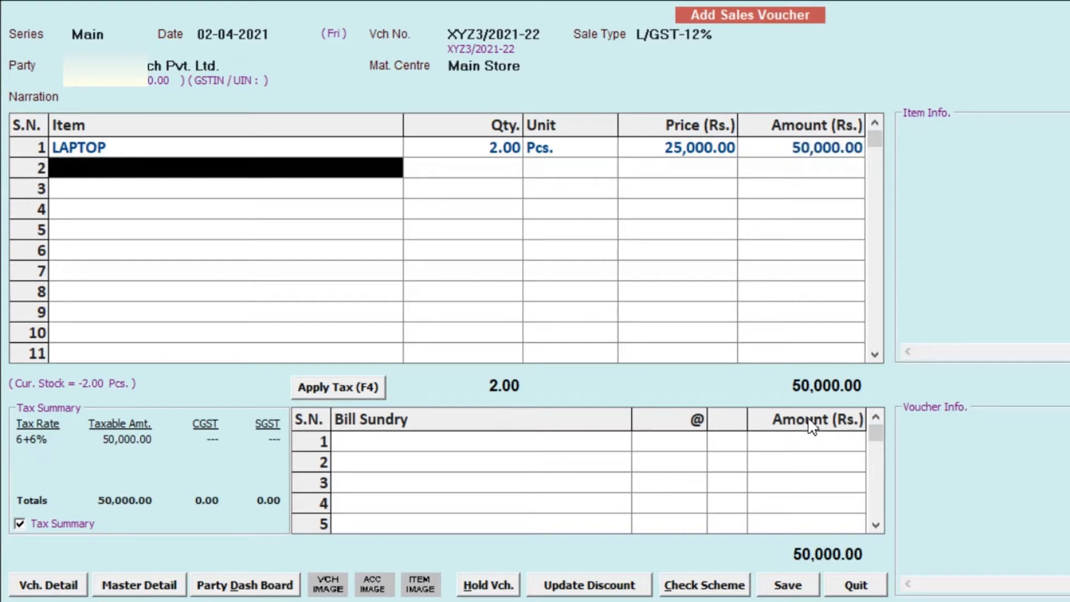
Save the sales voucher with SGST and CGST applied at 6% each.
click(410, 447)
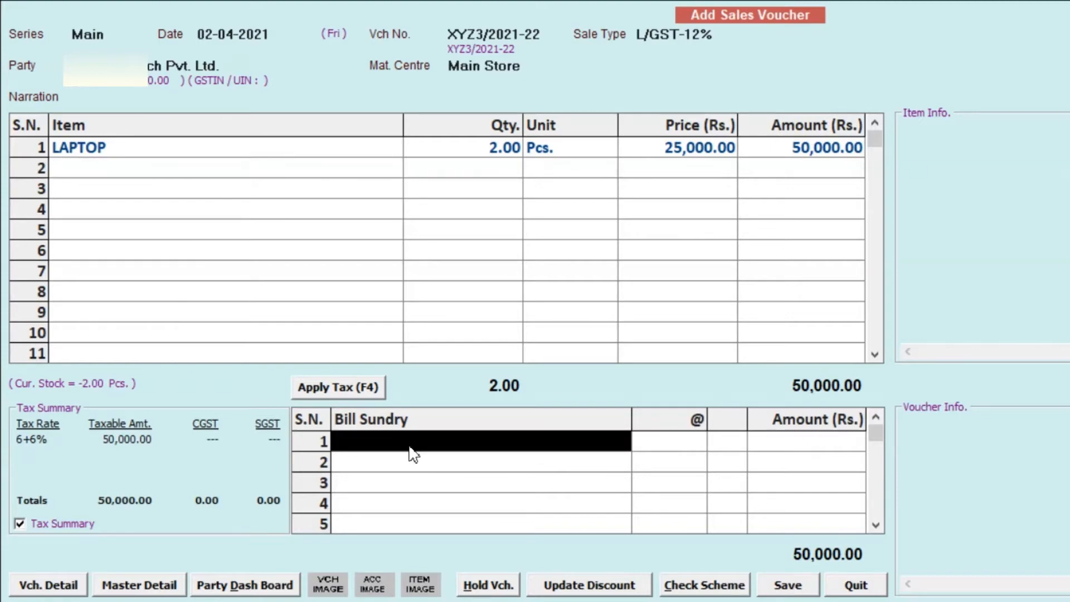
click(788, 585)
key(Return)
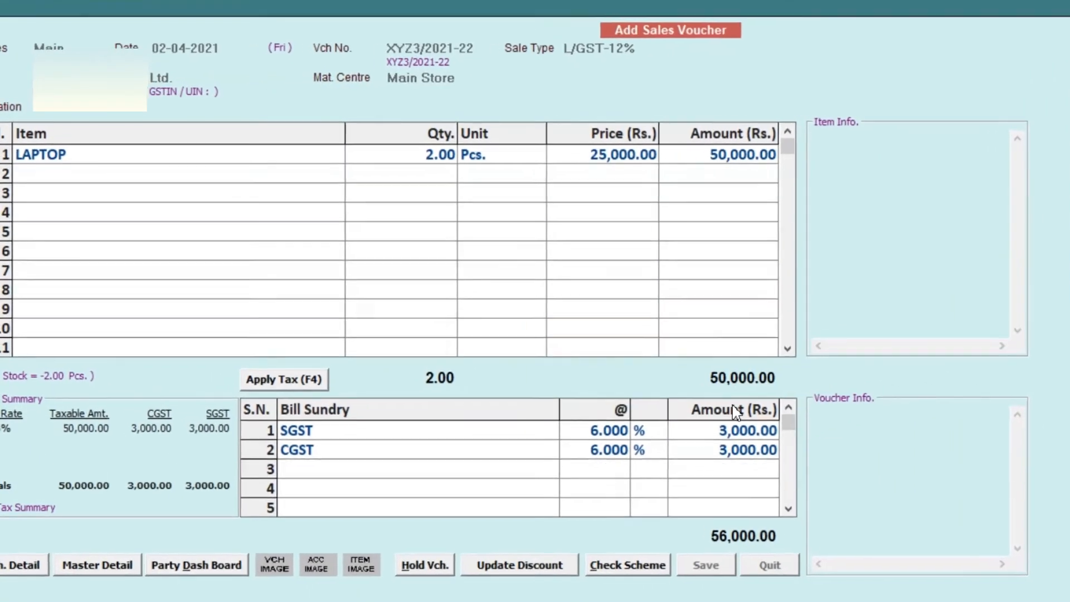
Accept printing the invoice and preview it in the STANDARD format with 1 copy.
click(775, 423)
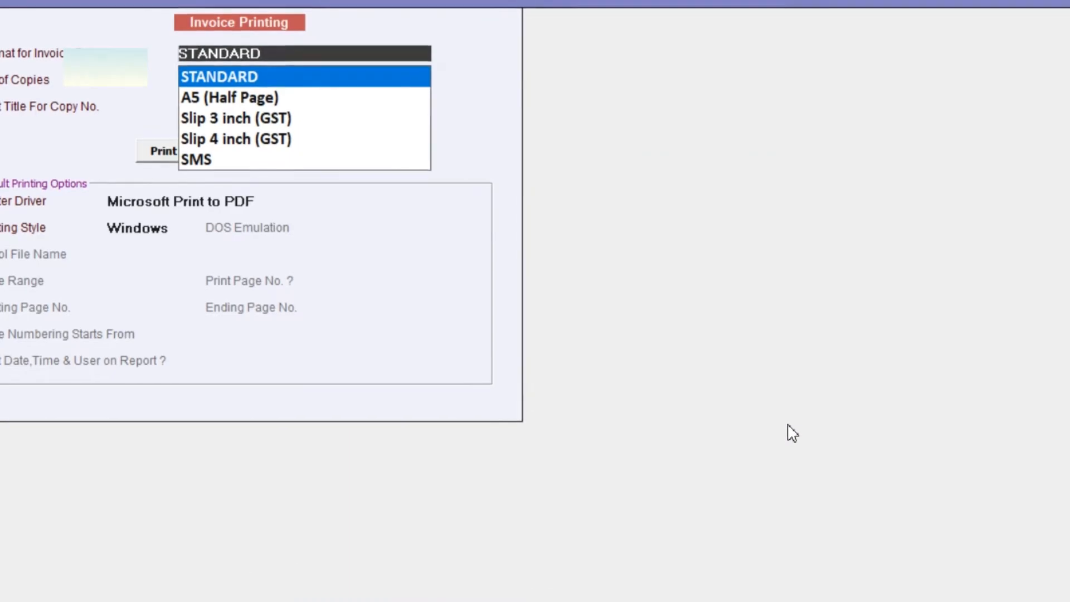
key(Return)
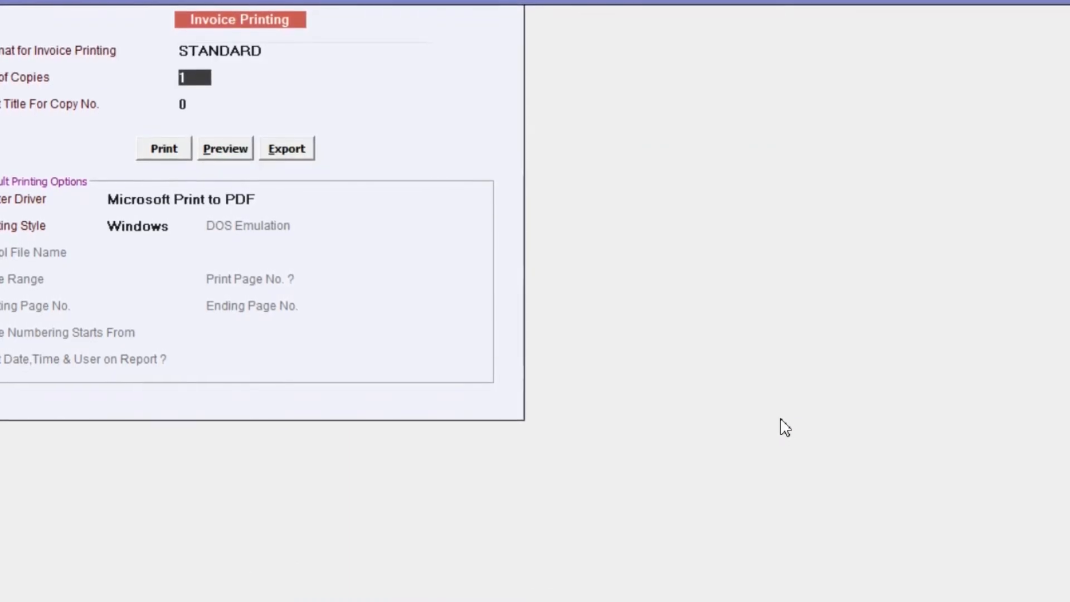
click(228, 152)
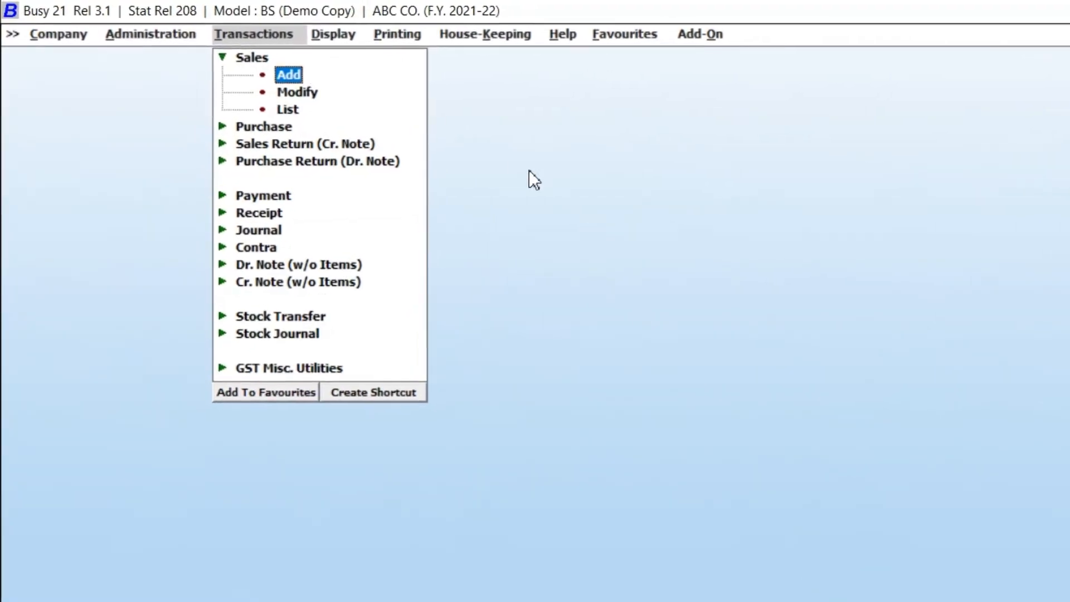
Open the voucher configuration of the Main series under Sales in Voucher Series Configuration.
click(148, 41)
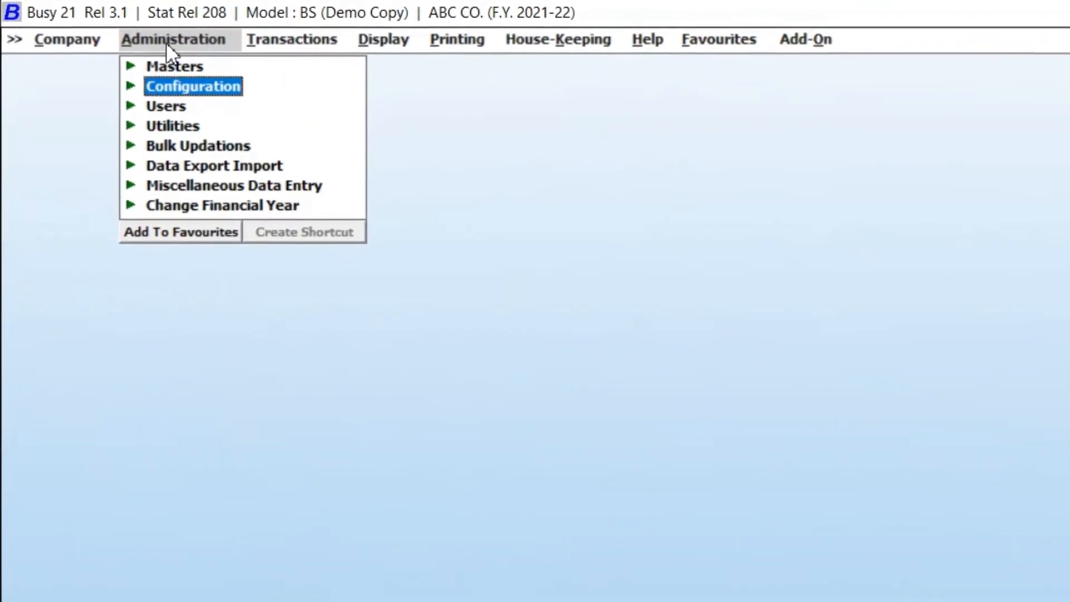
click(210, 82)
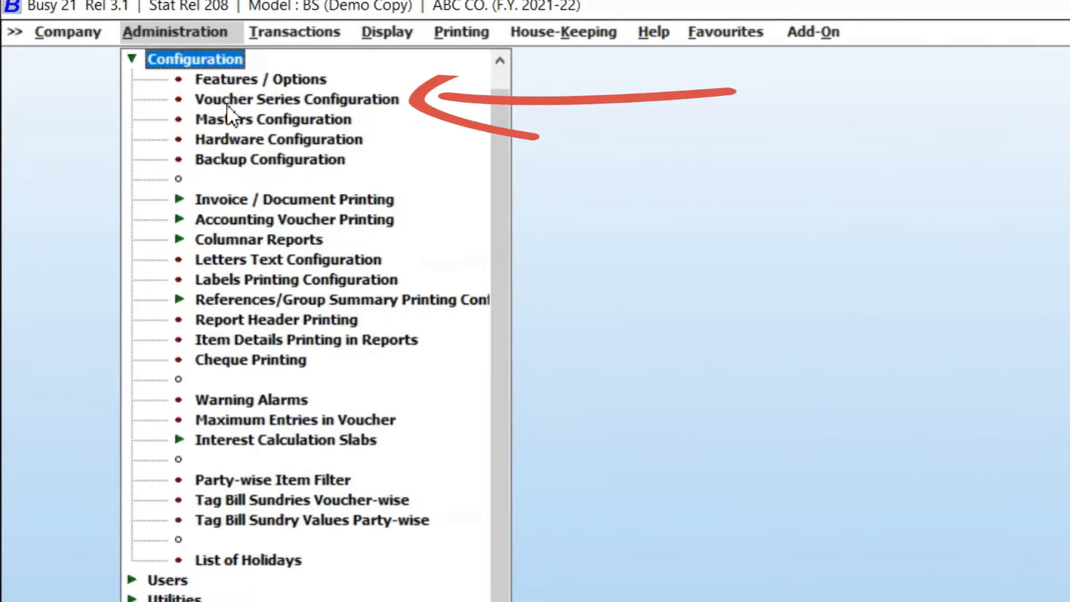
click(265, 105)
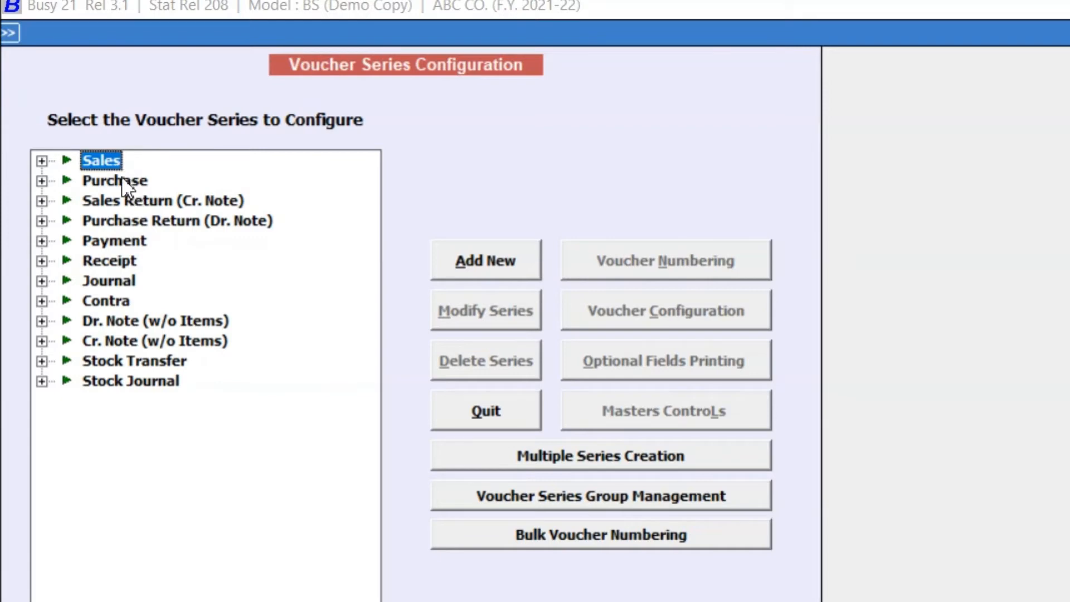
double_click(105, 155)
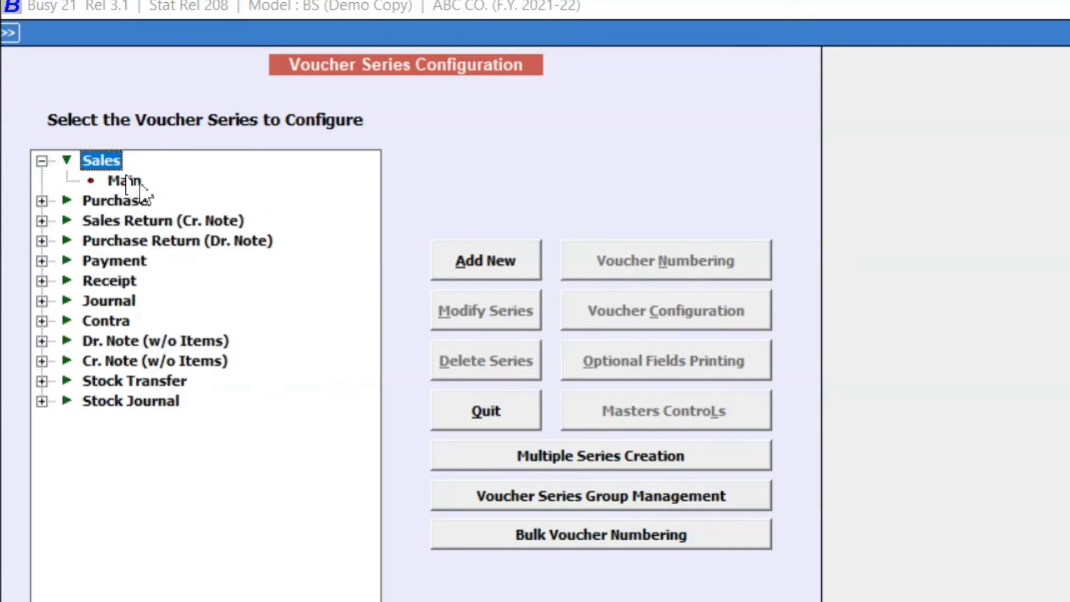
click(140, 183)
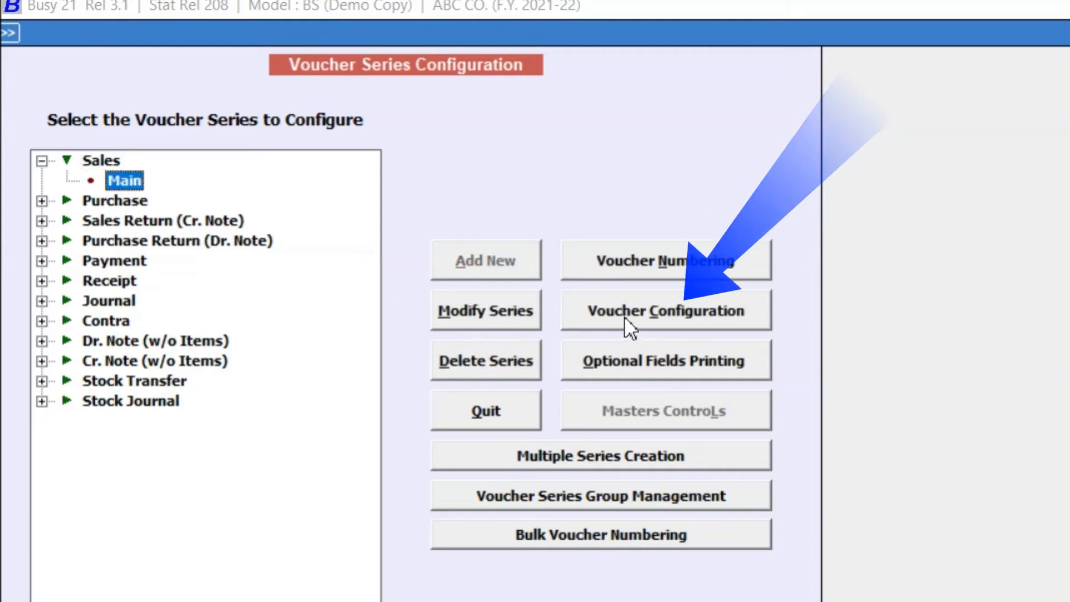
click(674, 327)
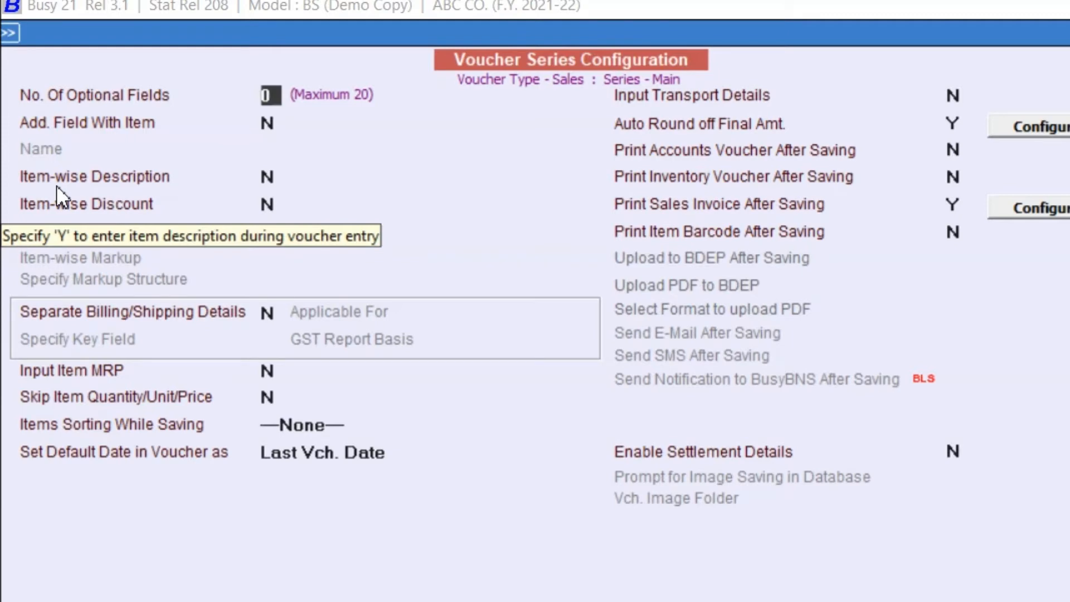
Enable Item-wise Description with Y and open its configuration.
click(268, 177)
key(y)
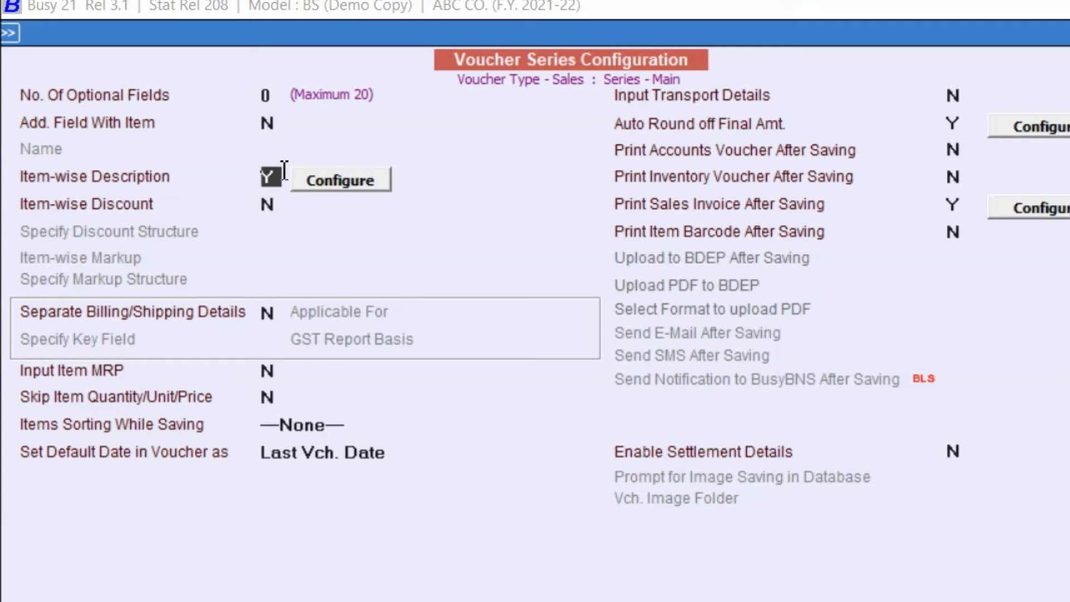
click(359, 180)
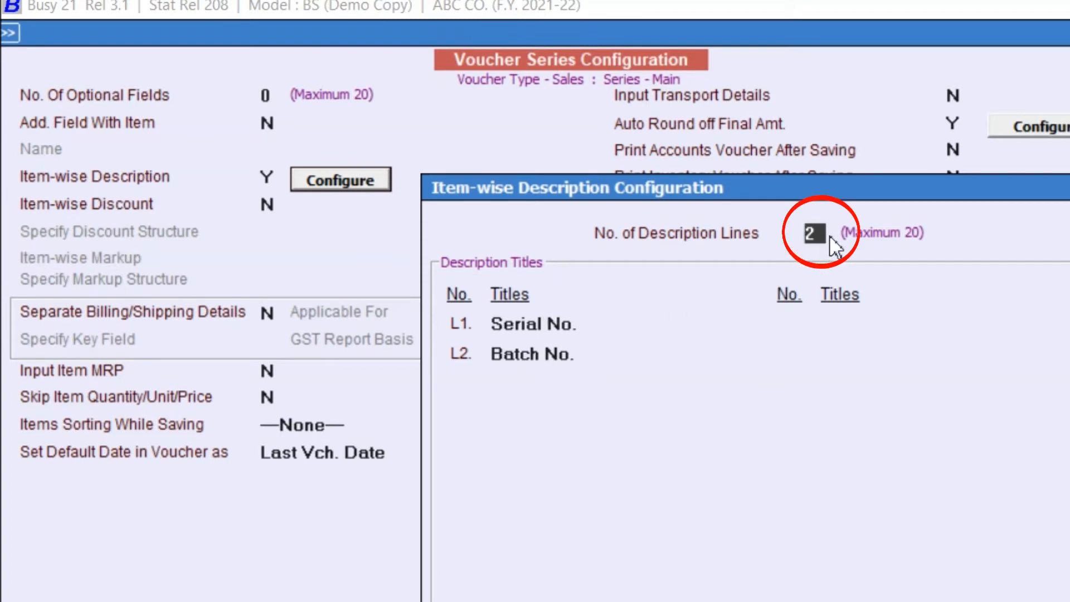
Try a different number of item description lines, such as 4, and restore the number to 2.
drag(819, 232, 801, 233)
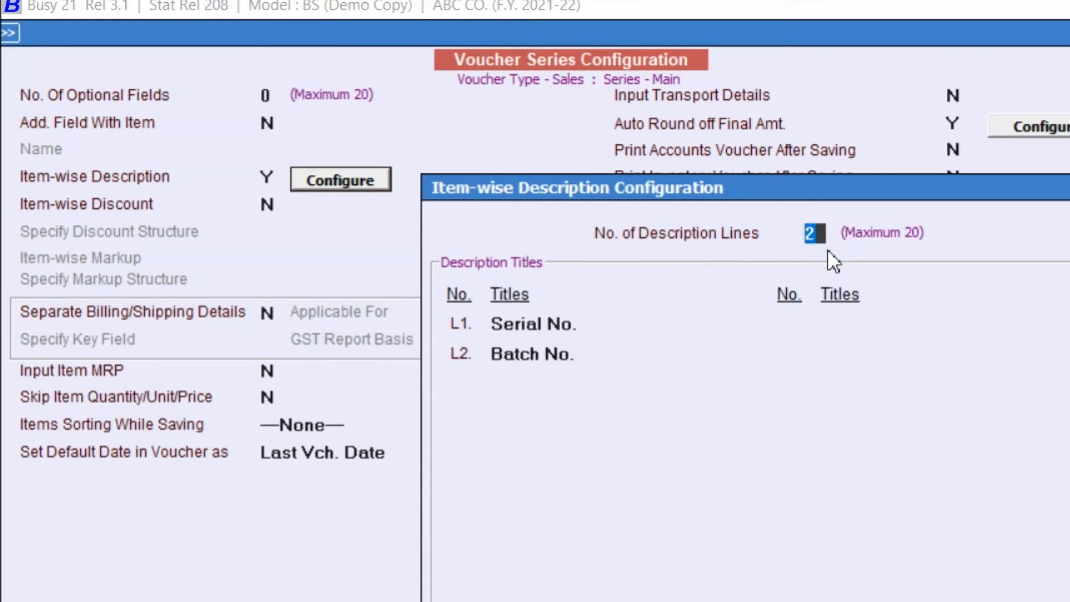
text(3)
key(BackSpace)
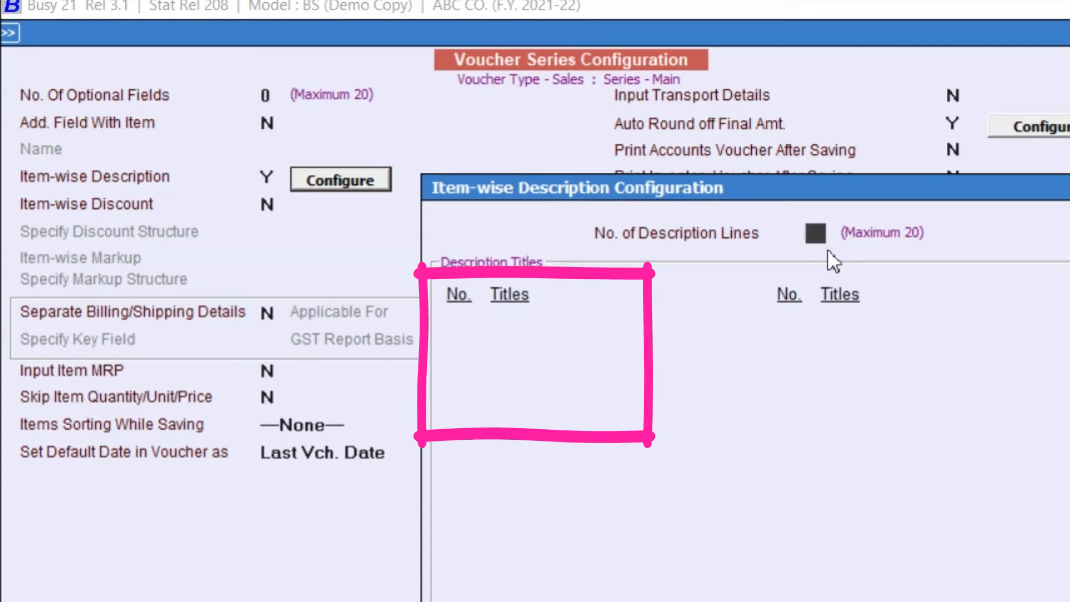
text(4)
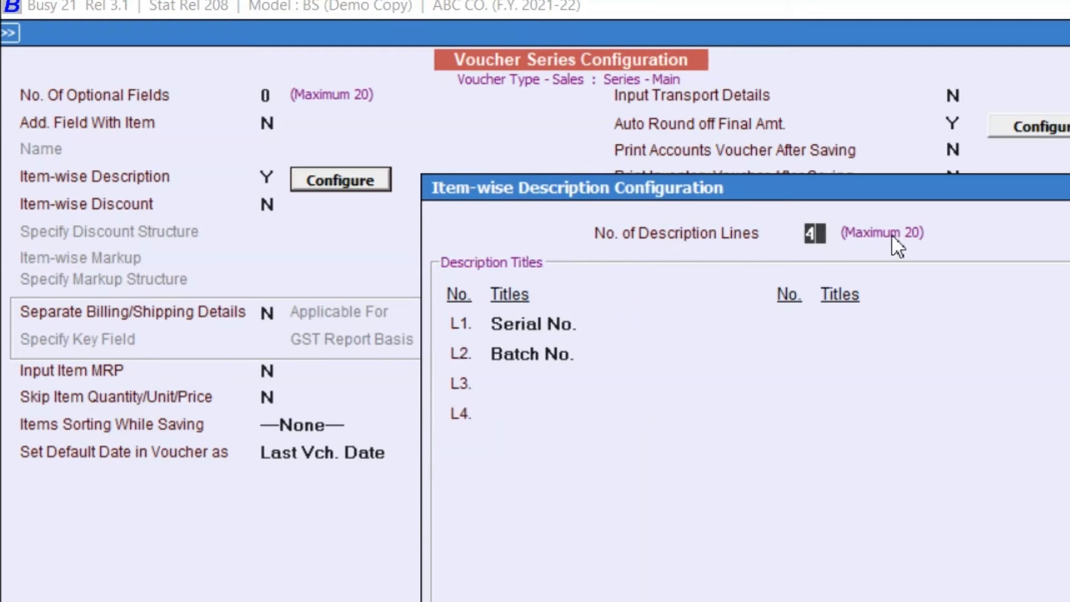
key(BackSpace)
text(2)
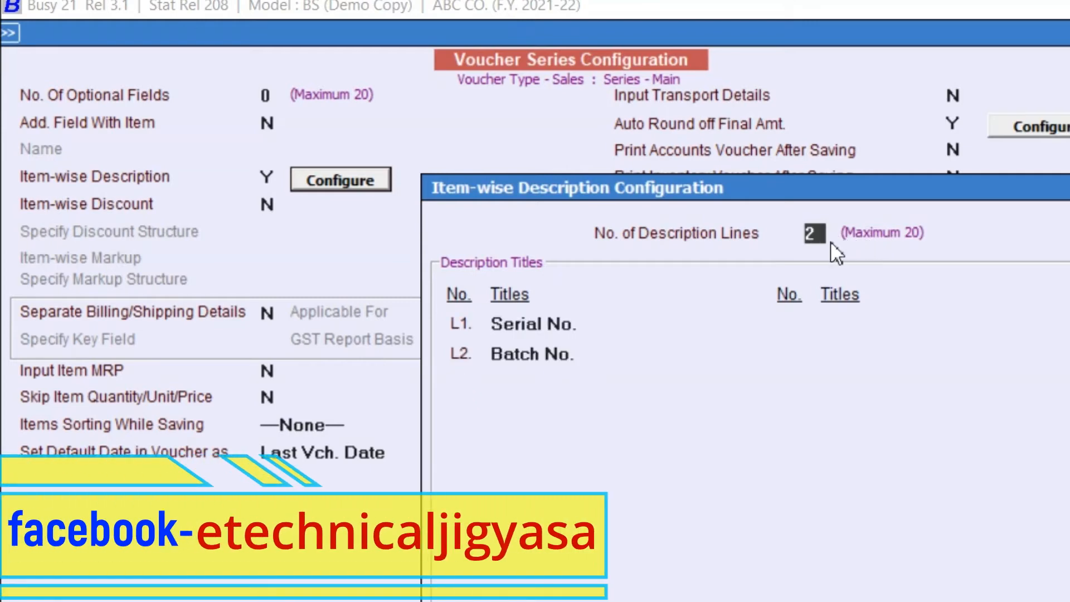
Keep the Serial No. and Batch No. description titles, save the Main series configuration and leave Voucher Series Configuration.
click(515, 324)
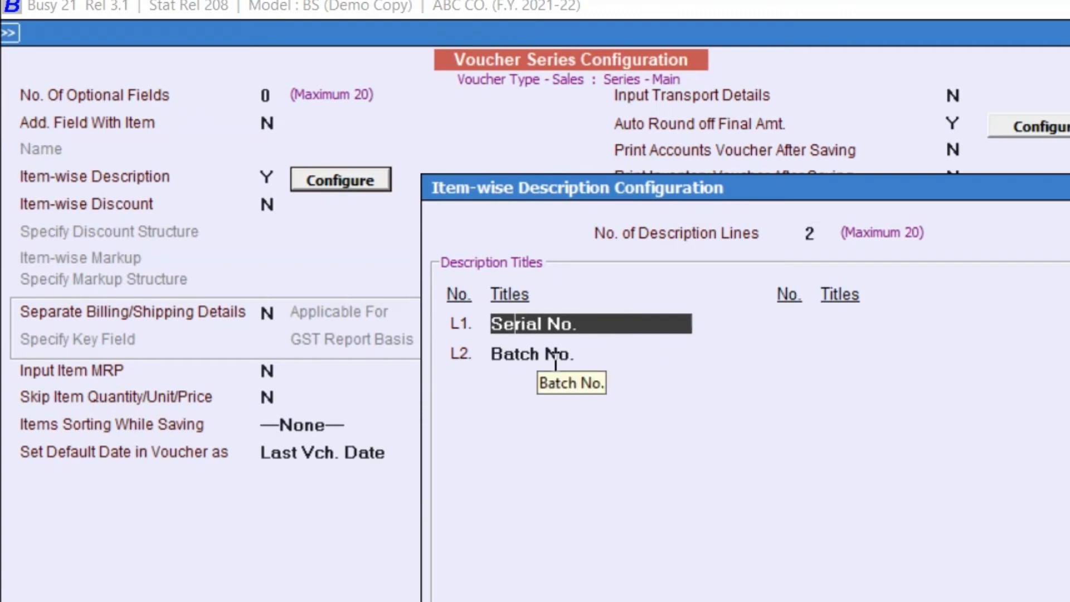
key(ctrl+a)
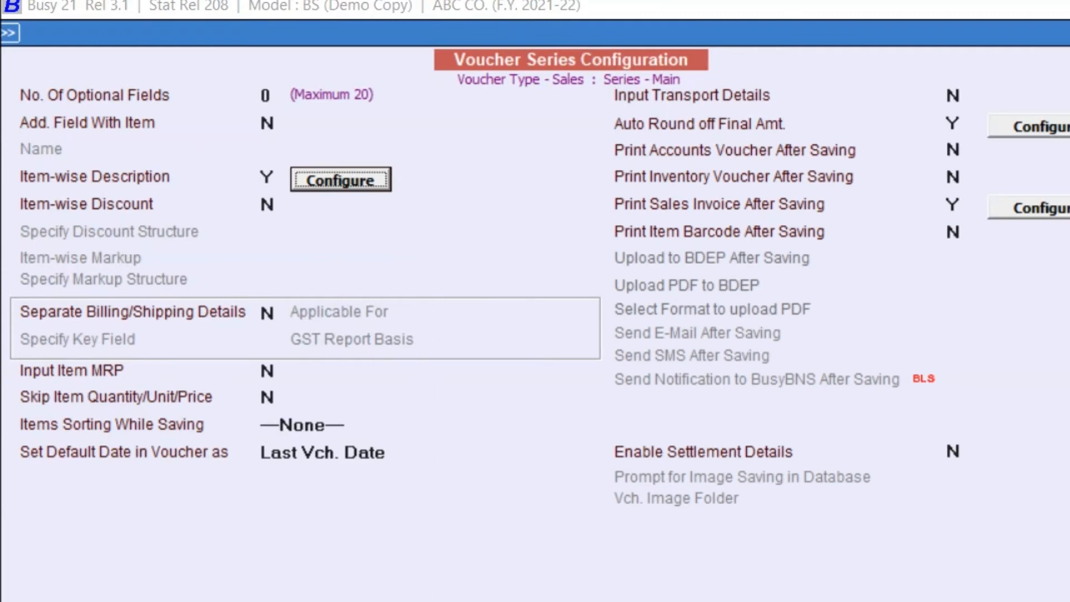
key(ctrl+a)
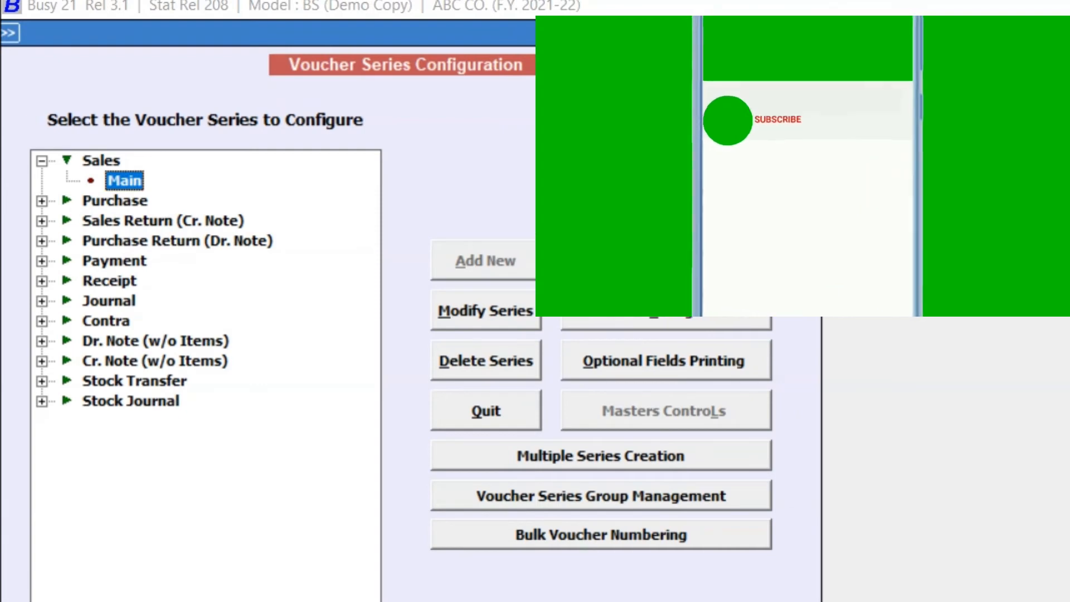
key(Escape)
key(Escape)
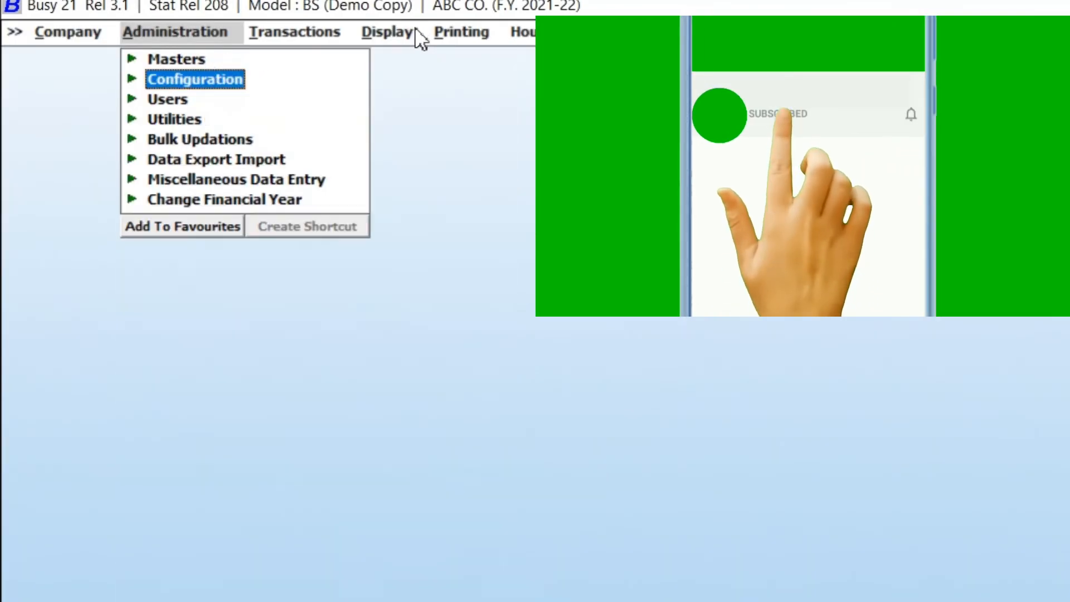
Start a new sales voucher in the Main series dated 02-04-2021 with sale type L/GST-12%.
click(310, 31)
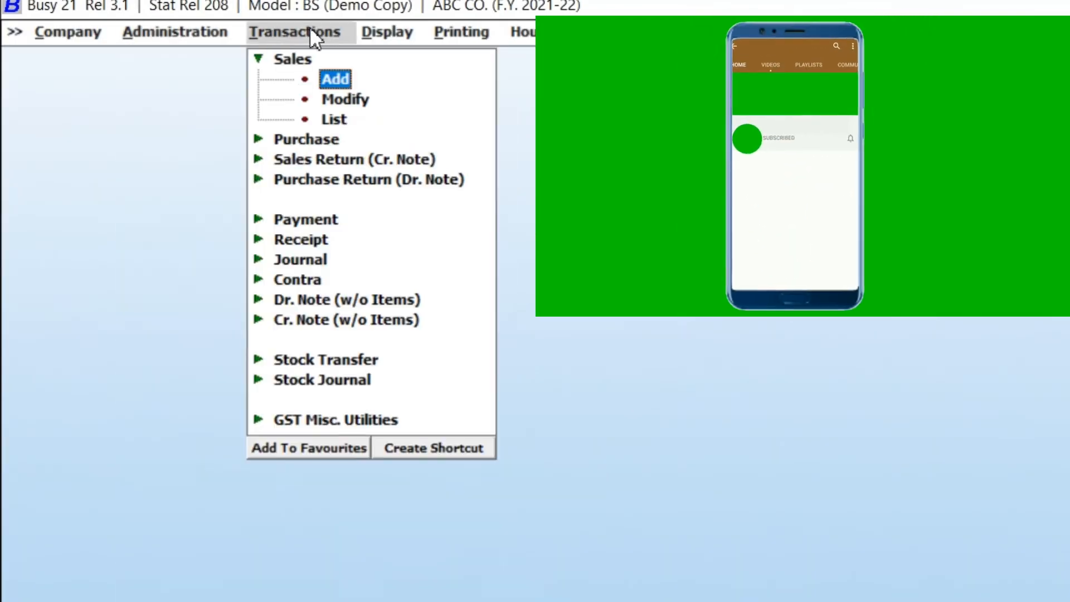
click(333, 78)
key(Return)
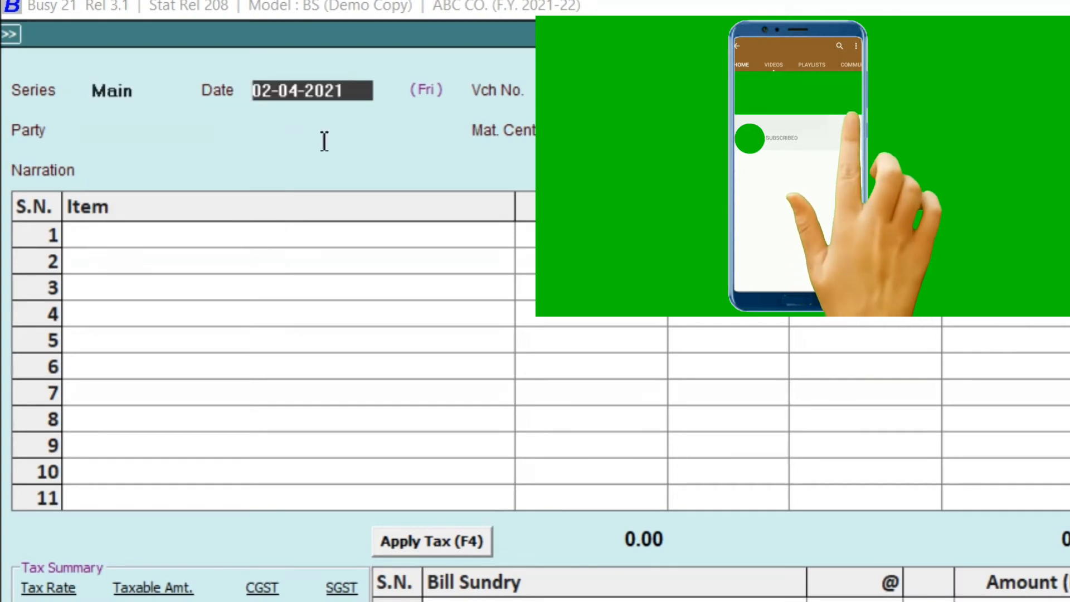
key(Return)
key(Return)
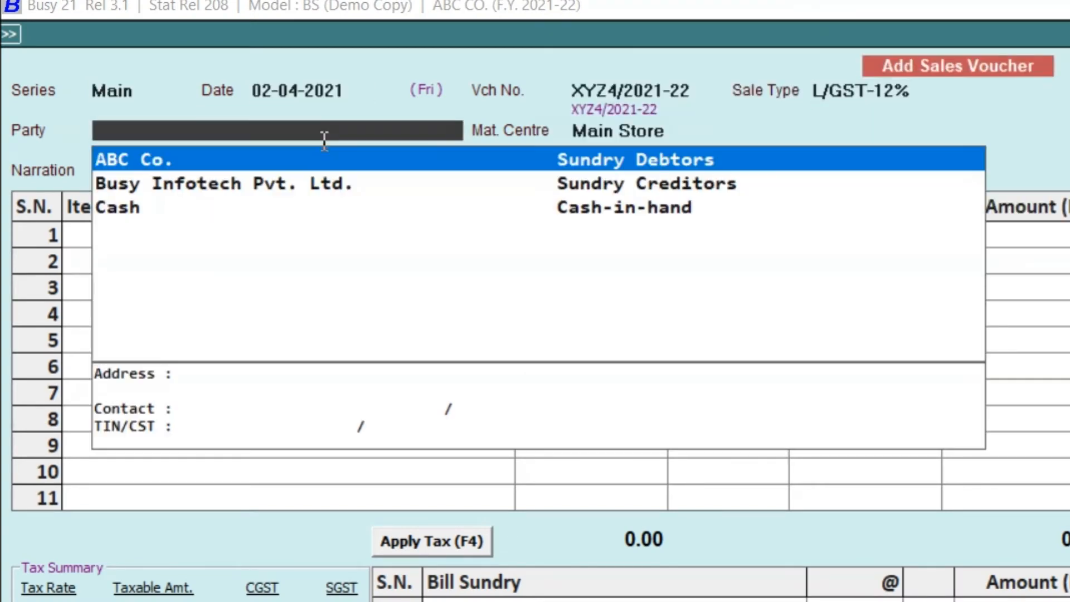
Choose Cash as the voucher's party and accept Main Store as the material centre.
key(Down)
key(Down)
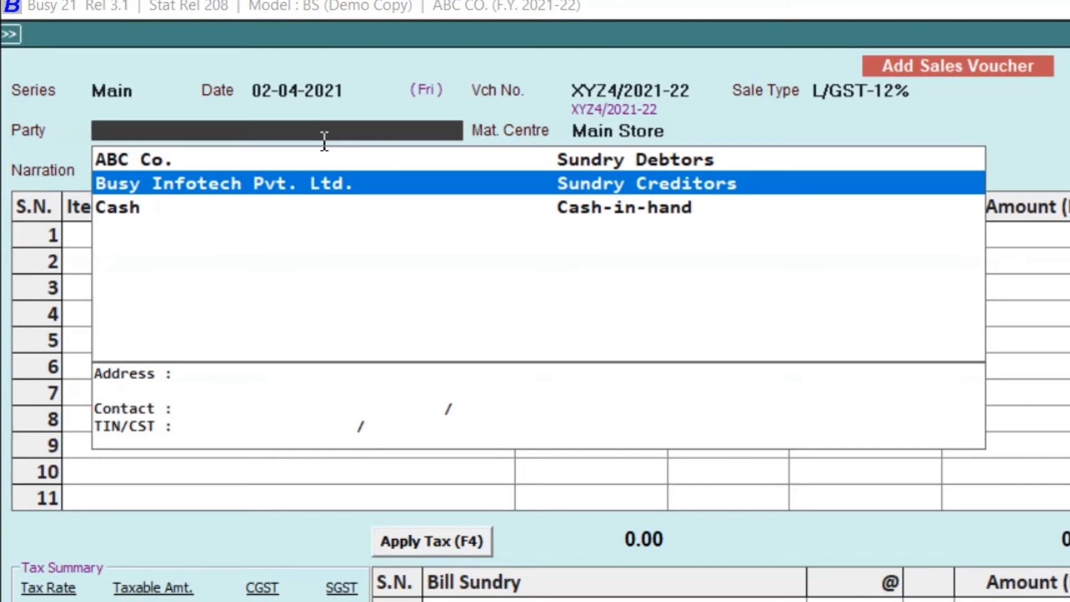
key(Return)
key(Return)
key(Return)
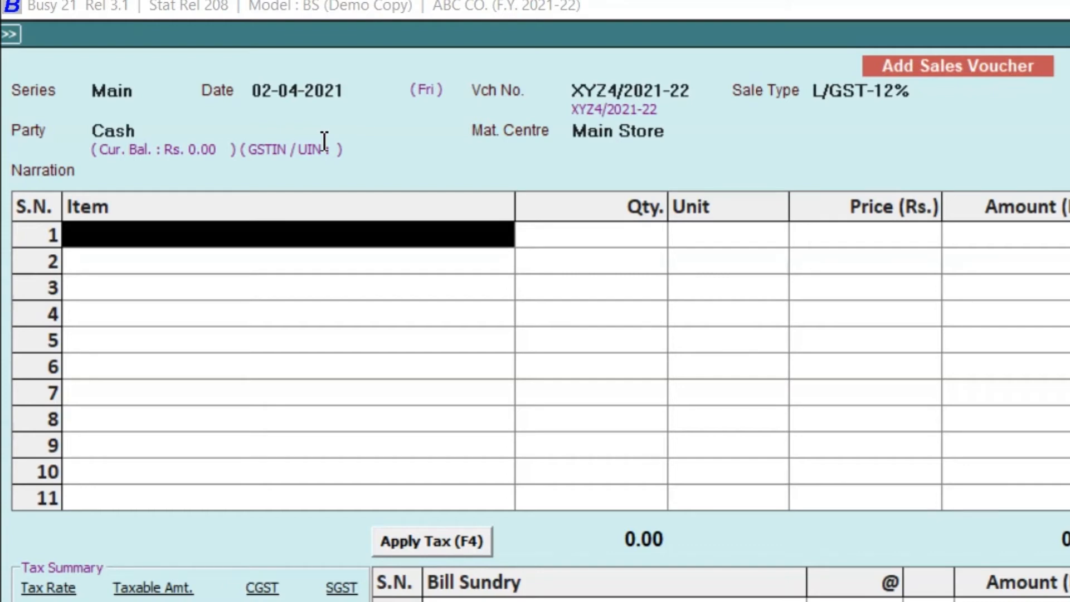
key(Return)
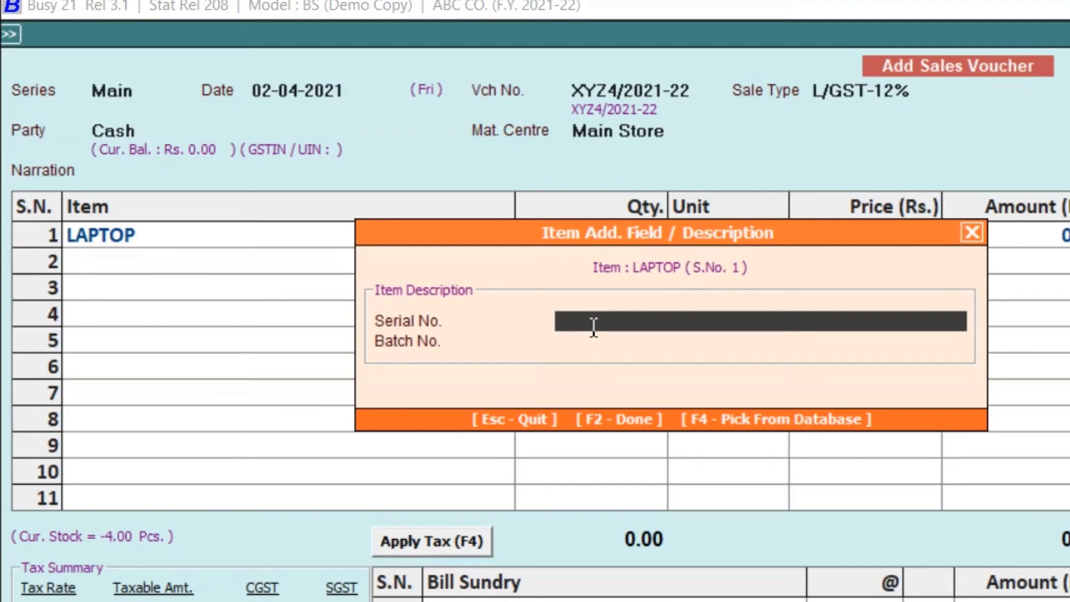
text(Sl.No)
text(: xa1424242321)
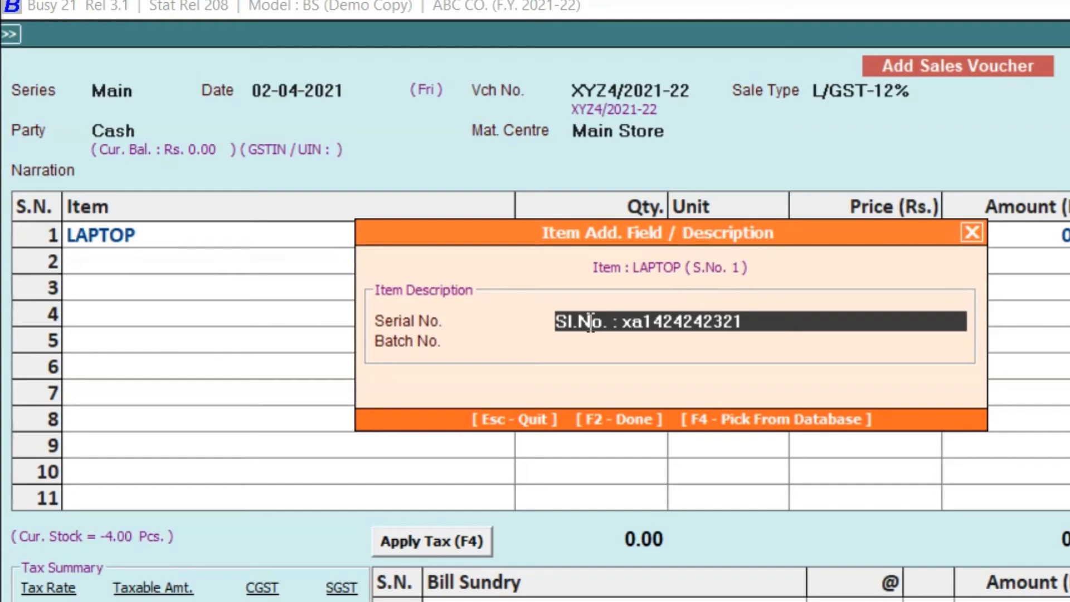
key(Return)
Enter "Batch No.: 1154" as the laptop's batch description and confirm the item description.
text(Ba)
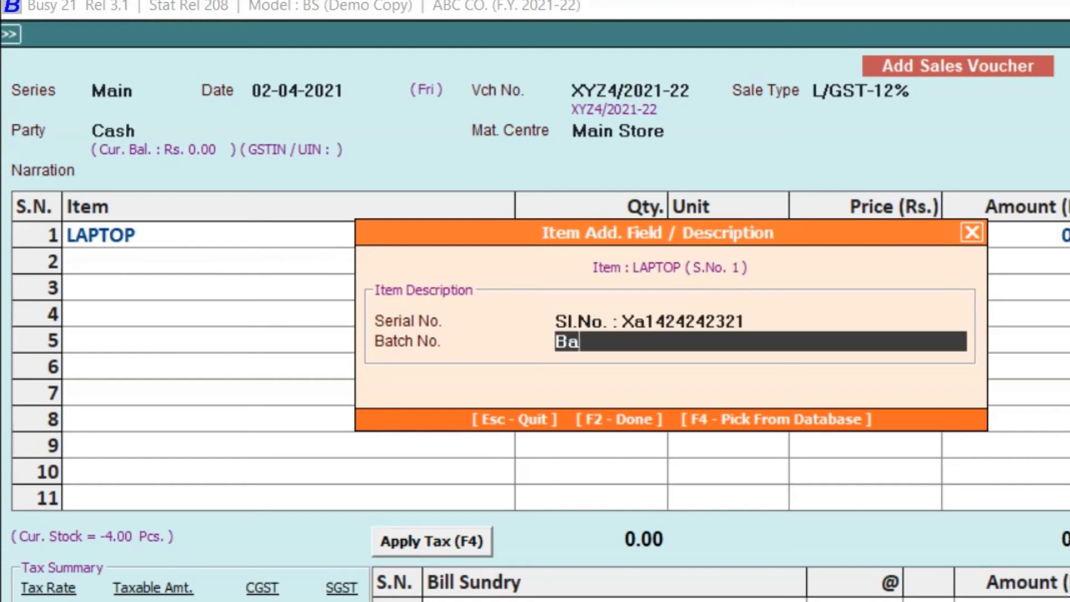
text(tch No)
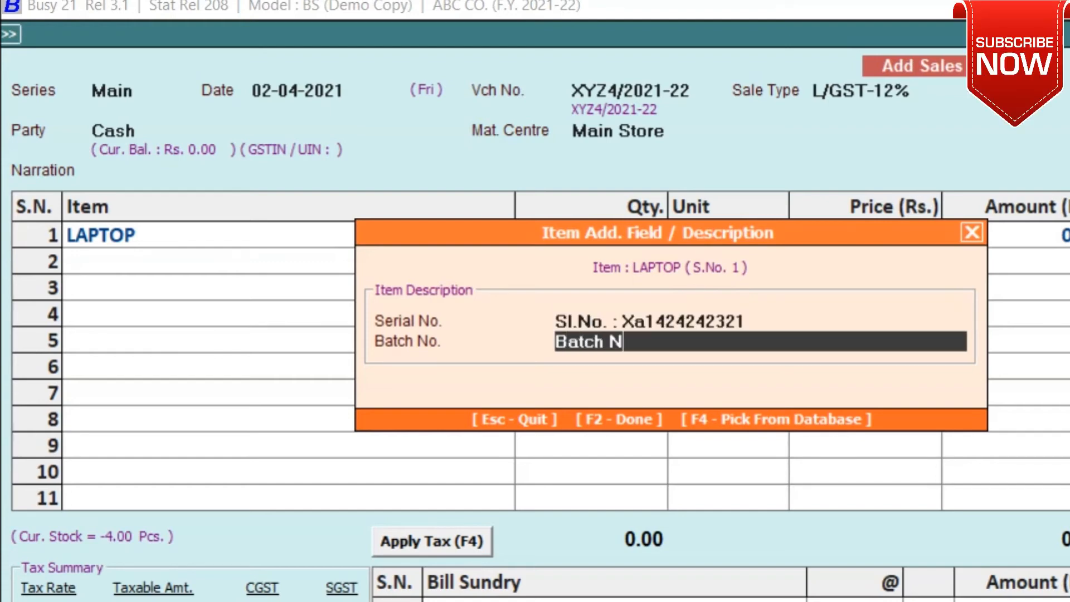
text(.: 1154)
key(F2)
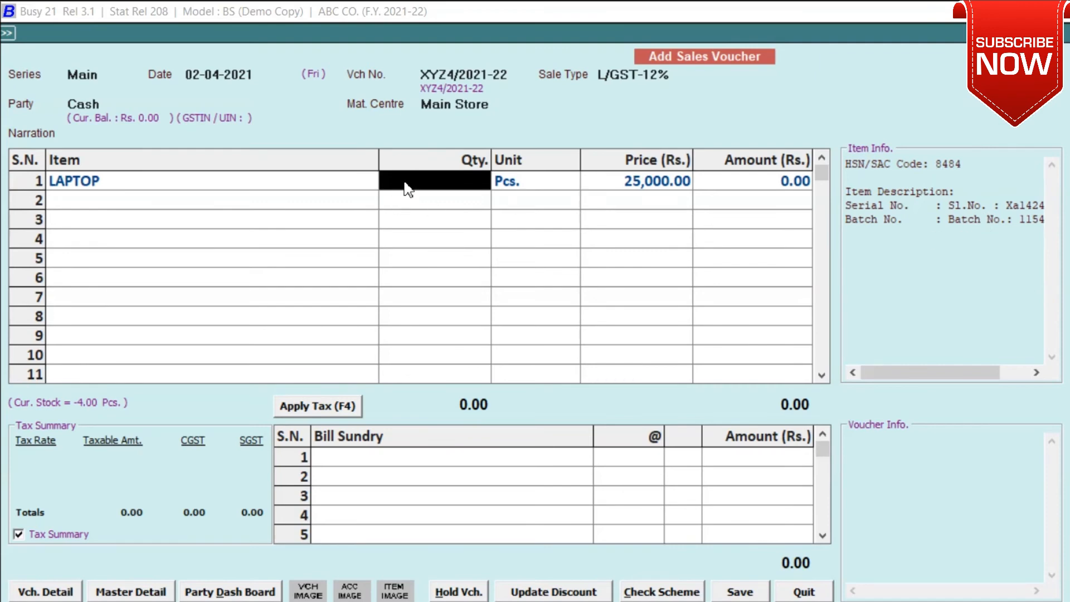
Set the laptop's quantity to 3 and accept Pcs. as the unit with the price of 25,000.00.
text(3)
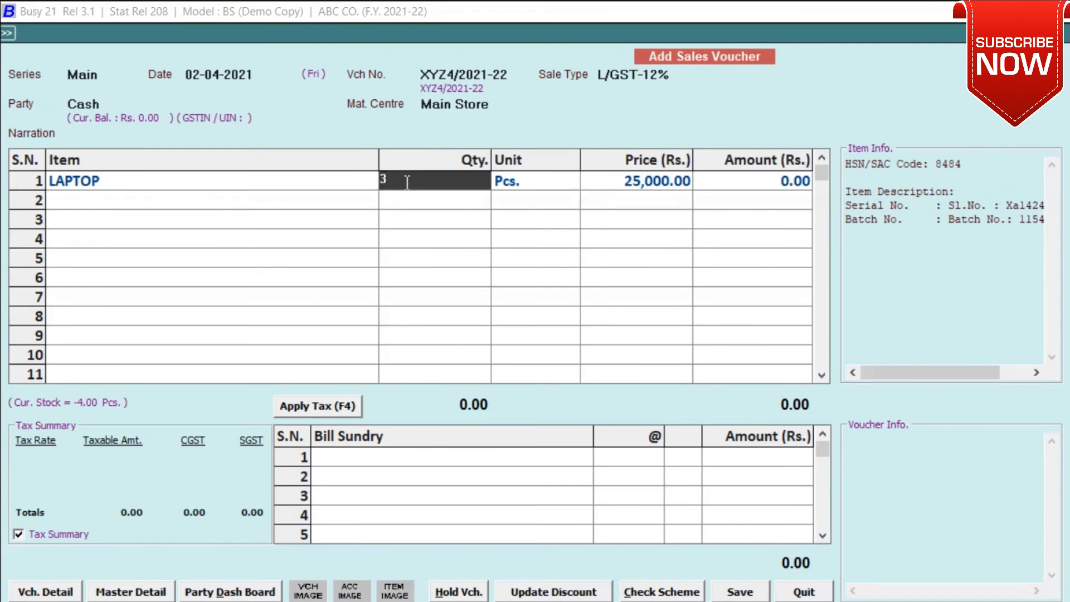
key(Return)
key(Return)
key(Return)
click(767, 436)
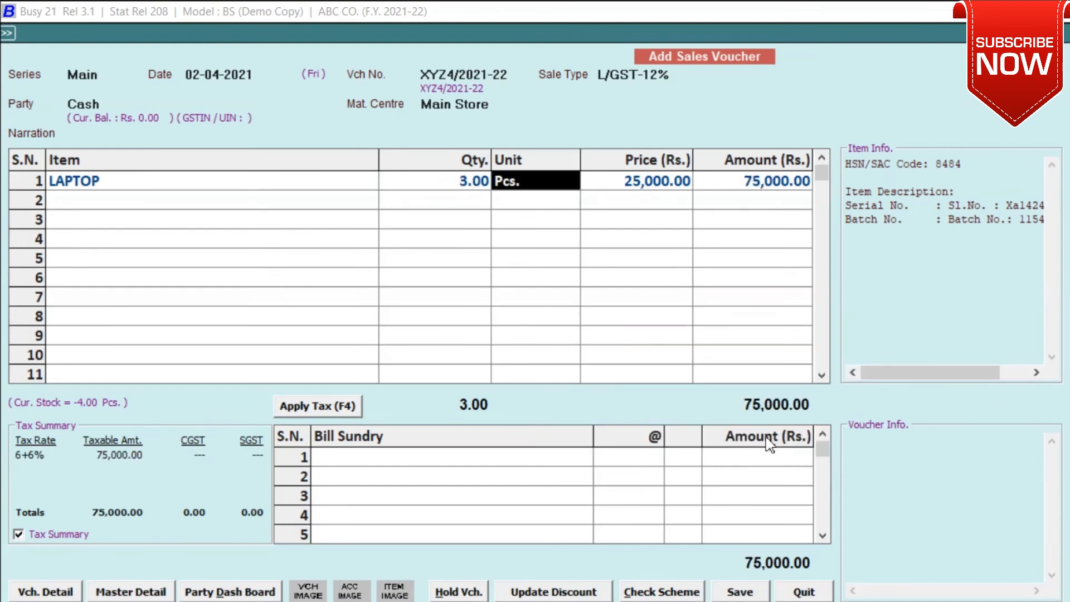
key(Return)
key(Return)
key(Return)
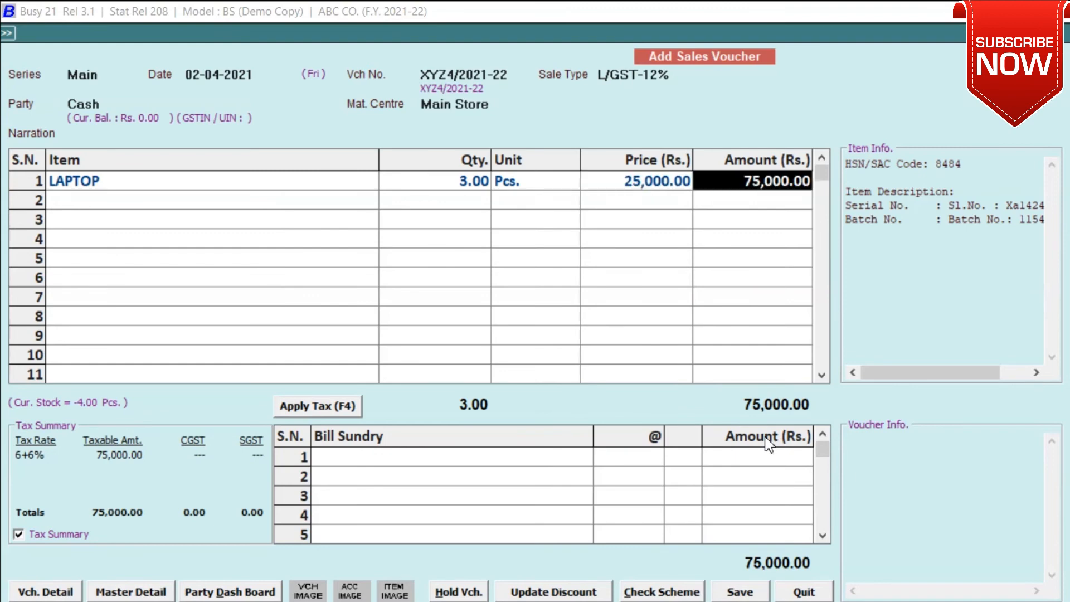
Add SGST and CGST as the voucher's first two bill sundries, each at 6%.
click(349, 458)
text(s)
key(Return)
text(c)
key(Return)
Save the sales voucher and open a print preview of its invoice in the STANDARD format.
click(741, 591)
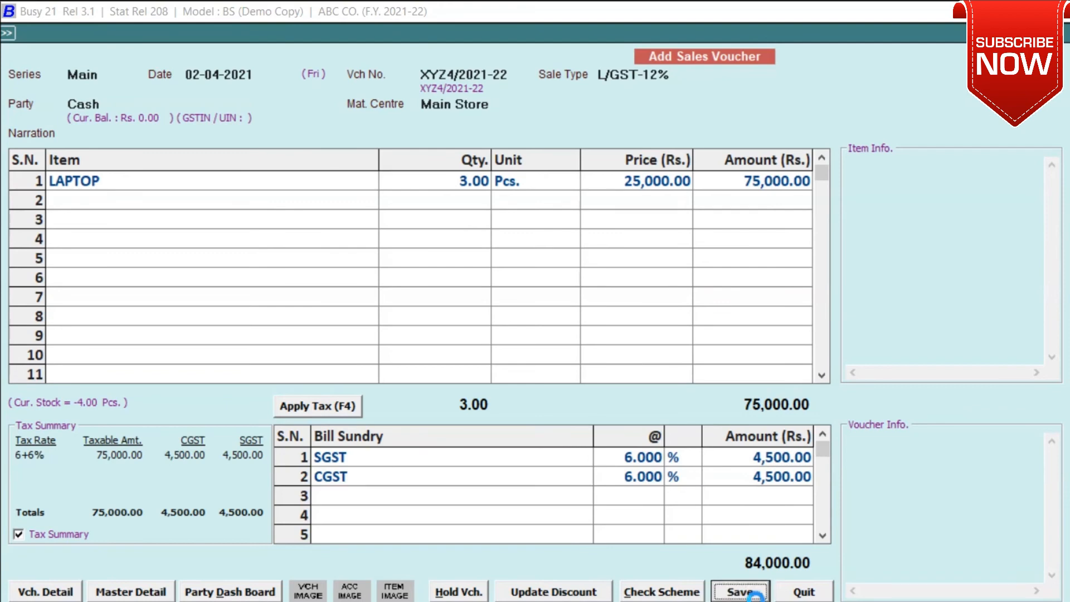
click(761, 429)
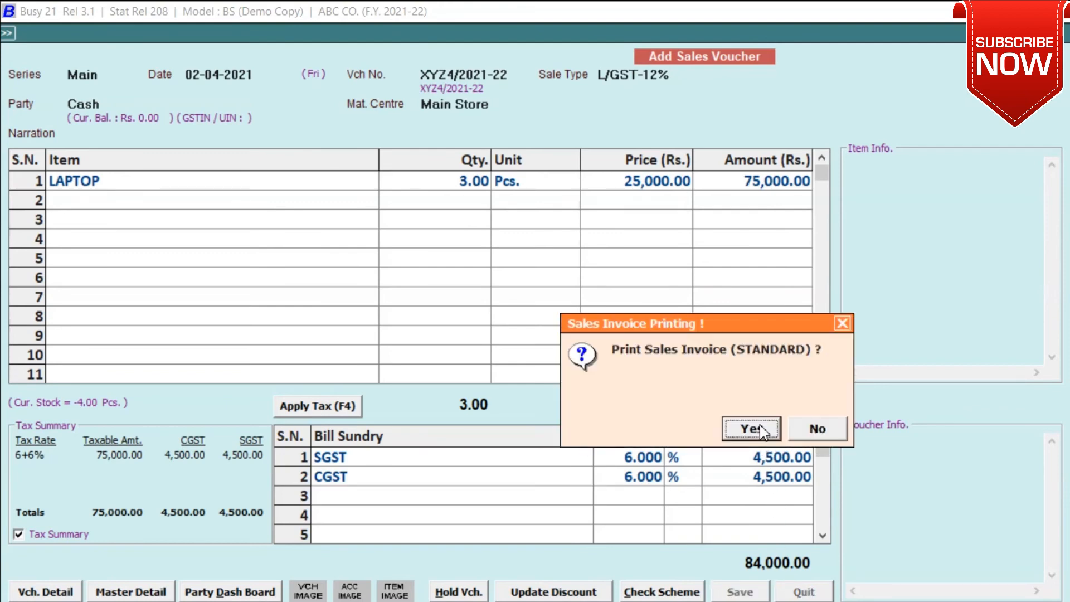
click(758, 429)
key(Return)
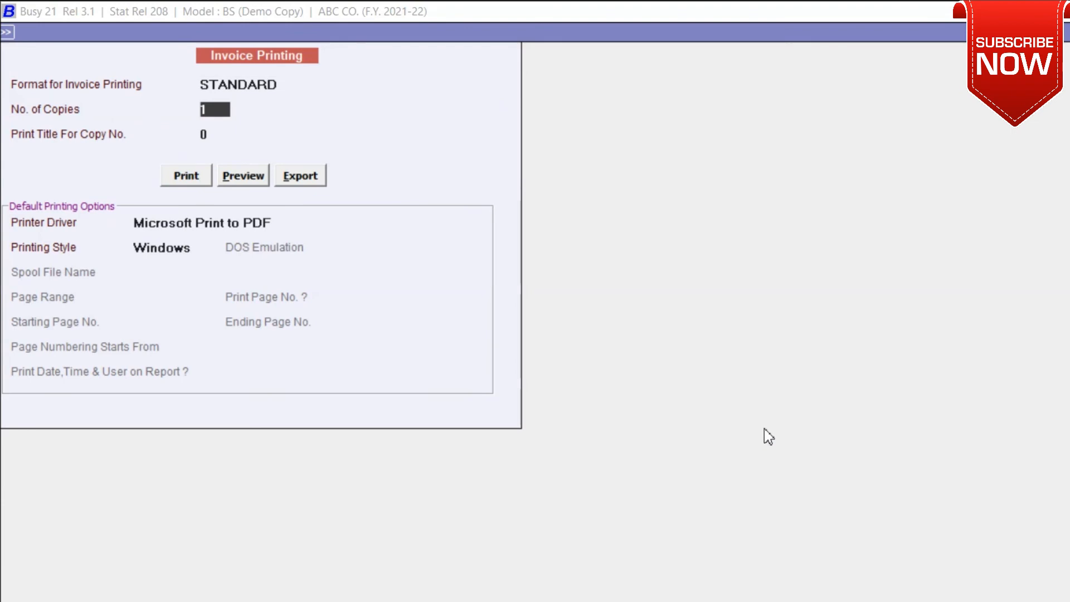
click(240, 182)
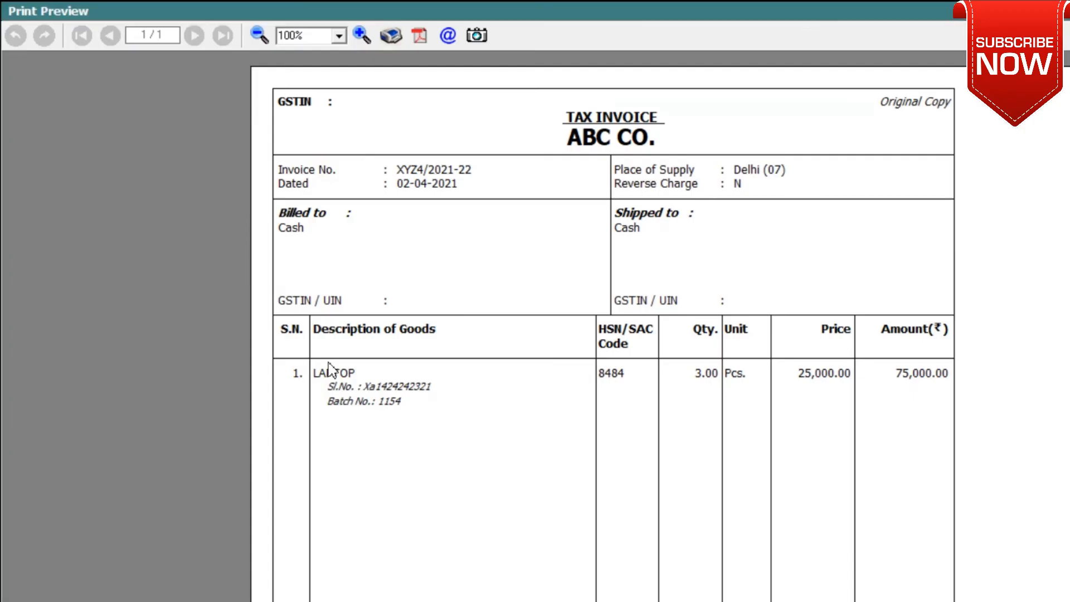